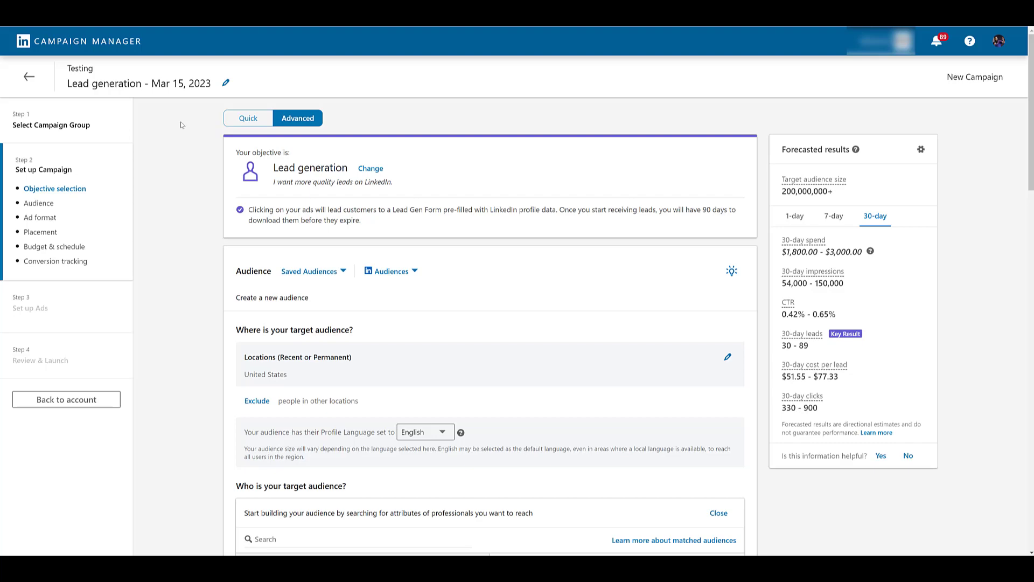
- Browse to Audience attributes › Interests and Traits › Member Interests in the audience builder
scroll(181, 125, "down", 5)
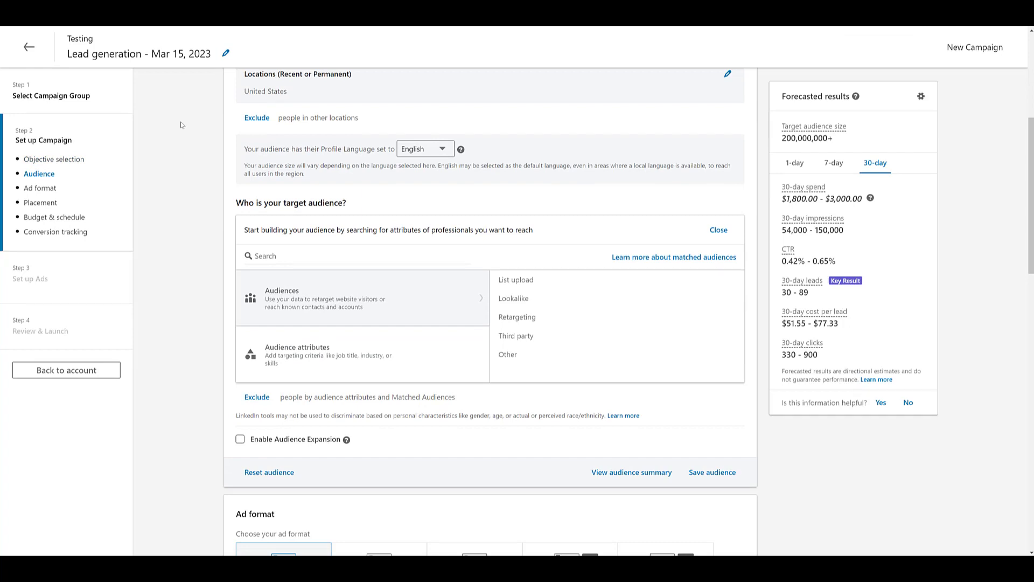
left_click(384, 356)
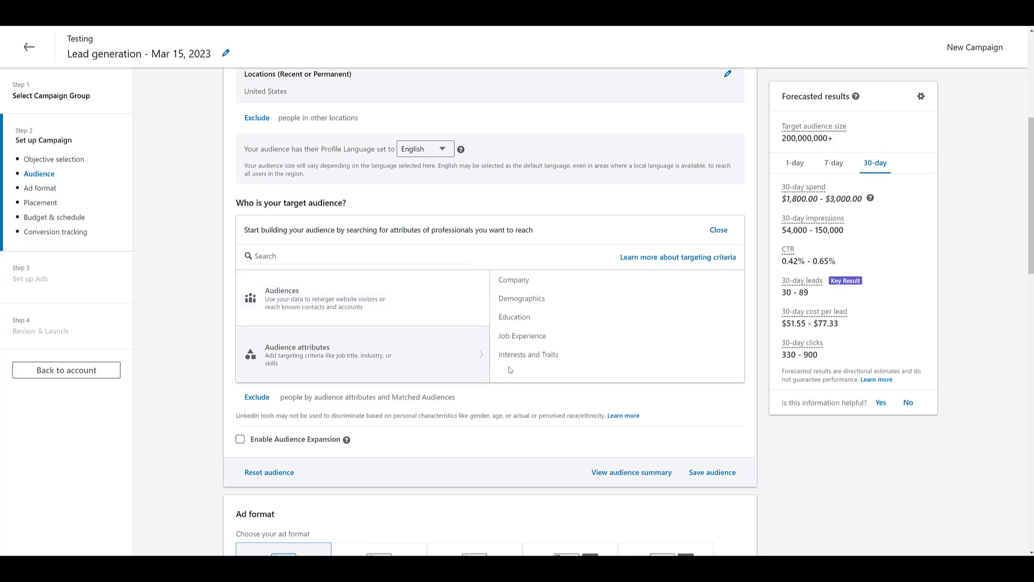
left_click(530, 361)
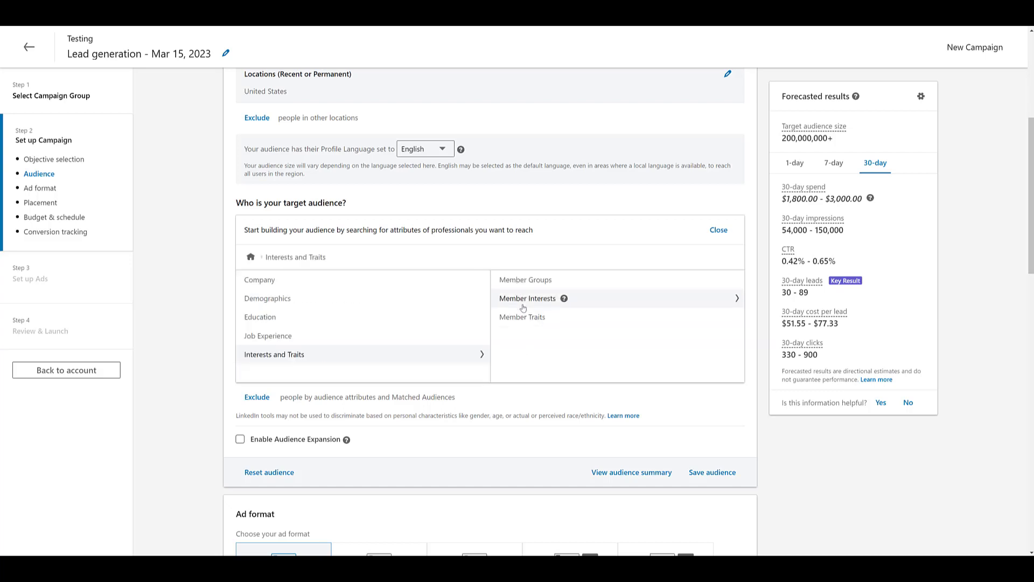
left_click(522, 306)
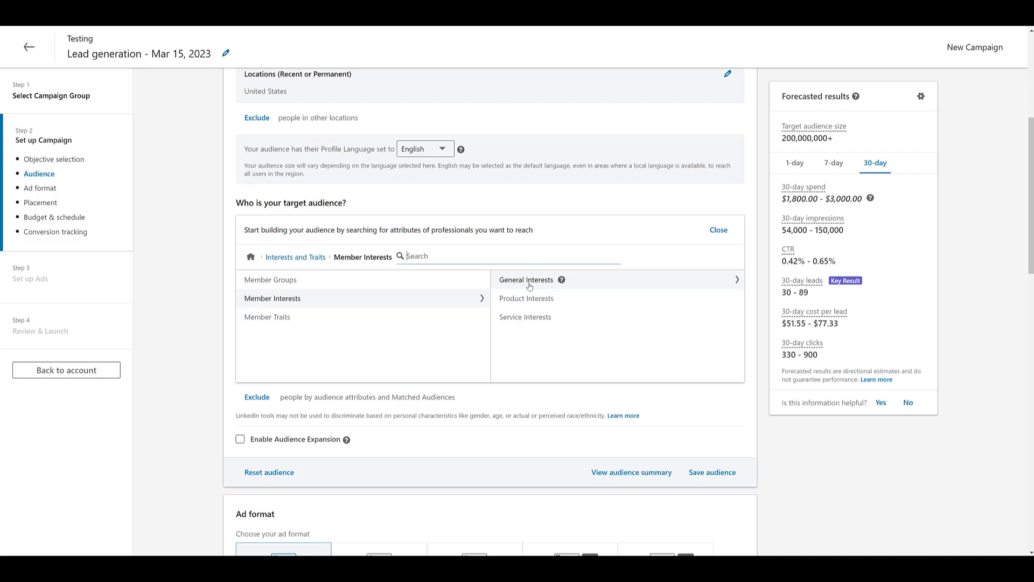
- Target Business and Management under General Interests, then browse Business Administration › Business Plan subtopics
left_click(529, 286)
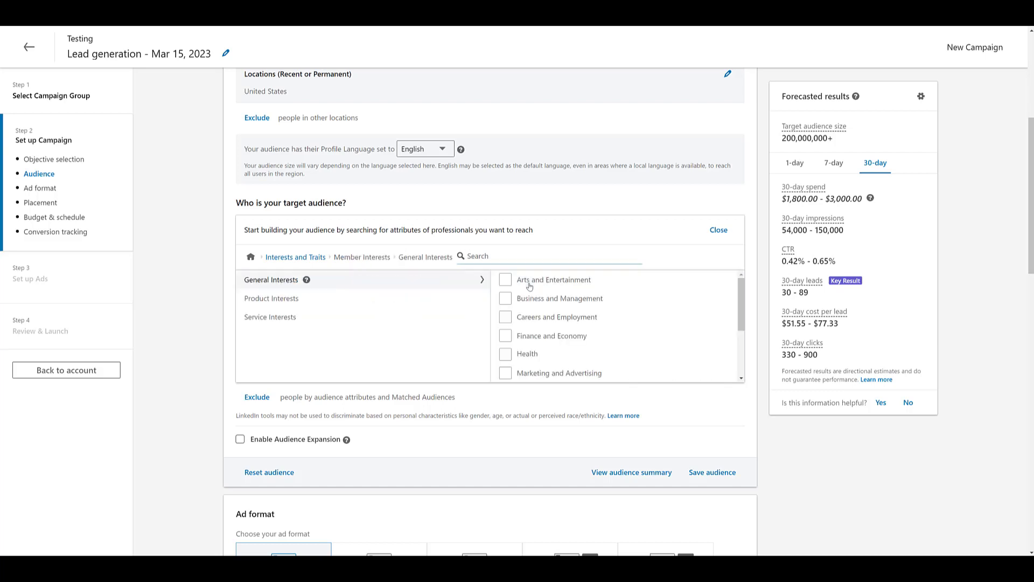
left_click(505, 299)
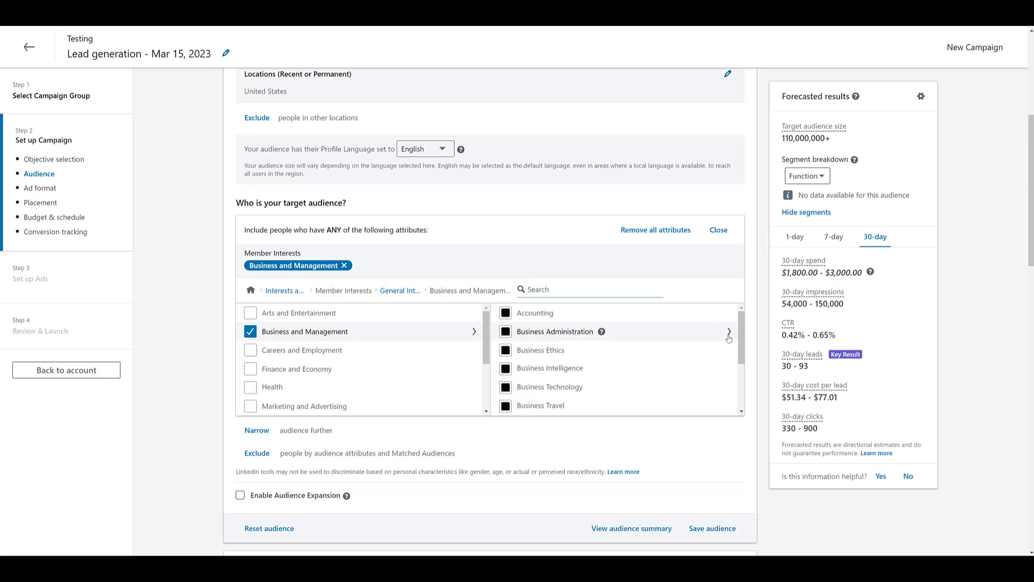
left_click(710, 333)
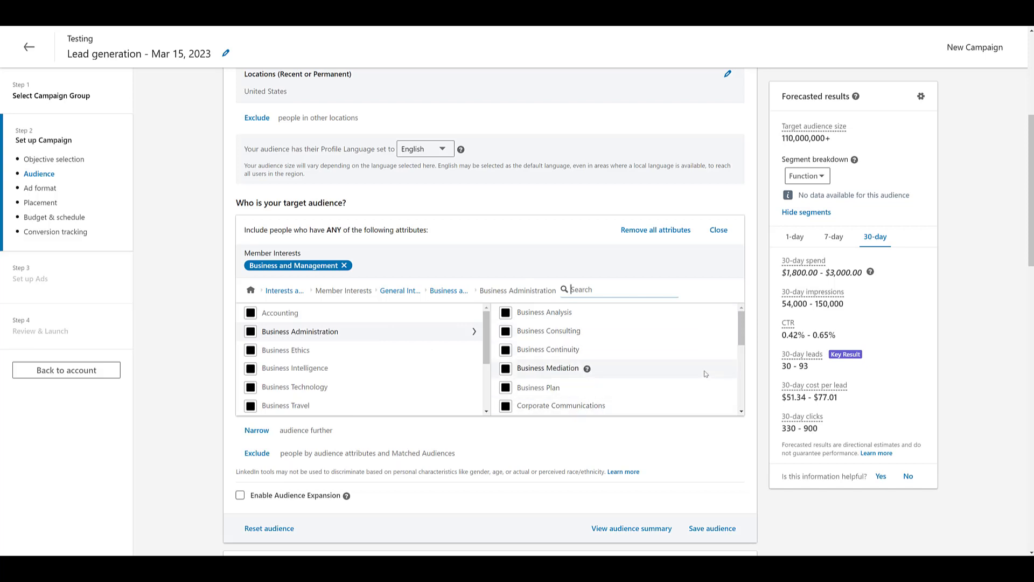
left_click(728, 388)
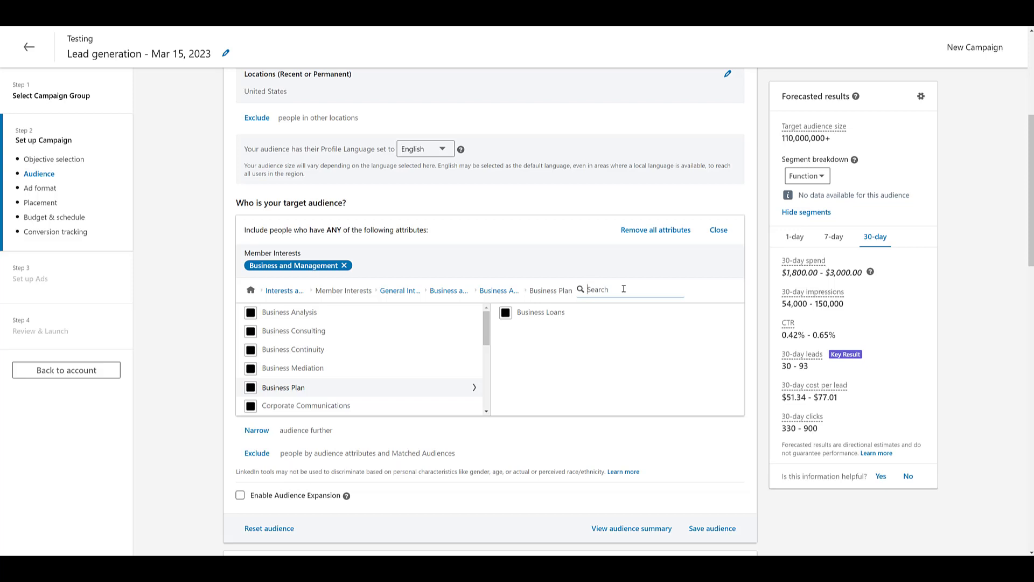
- Replace Business and Management with Marketing and Advertising as the targeted member interest
left_click(403, 291)
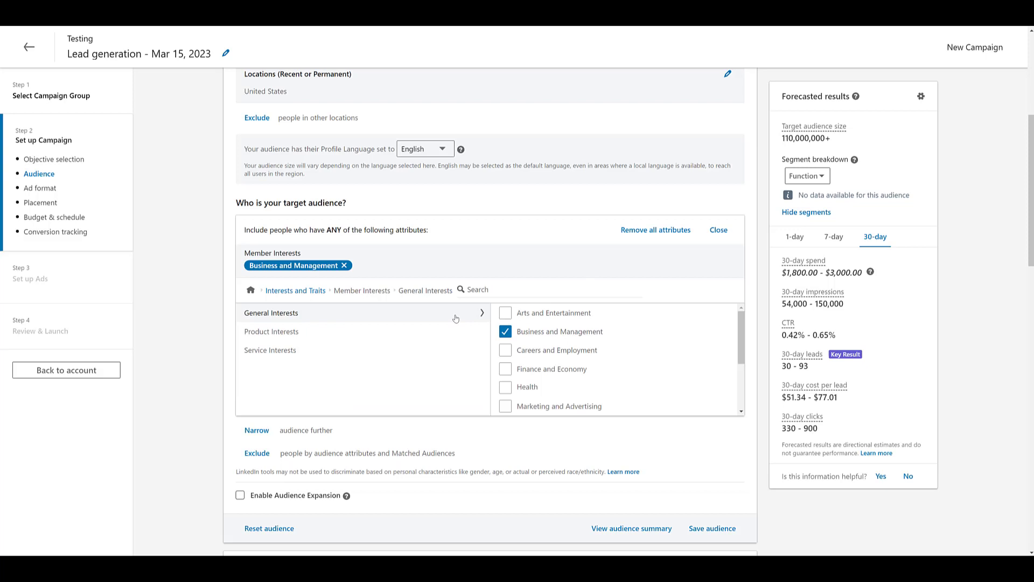
left_click(505, 330)
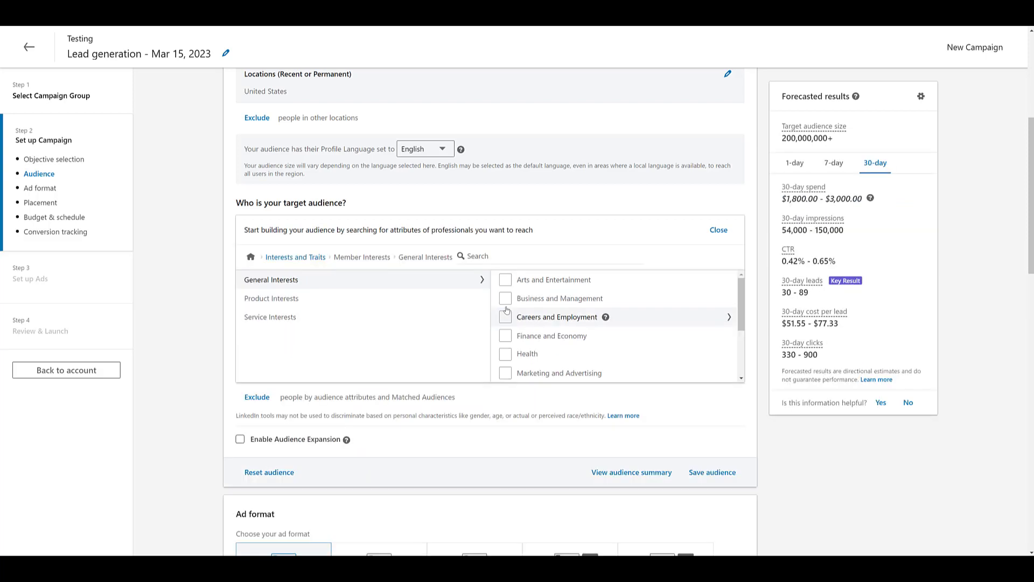
left_click(505, 373)
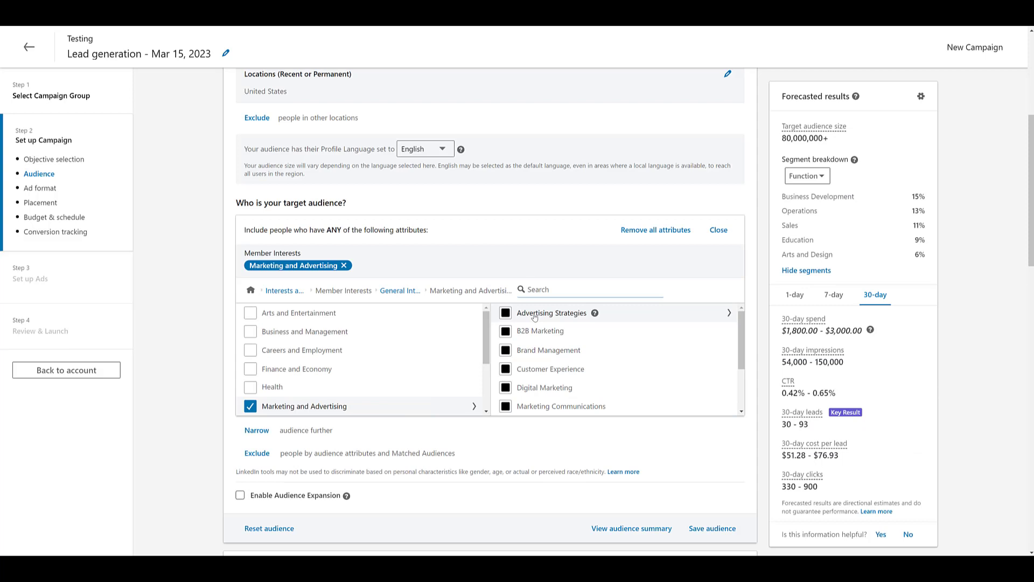
- Look through the Advertising Strategies subtopics, then return to the General Interests list
left_click(535, 317)
scroll(605, 337, "down", 2)
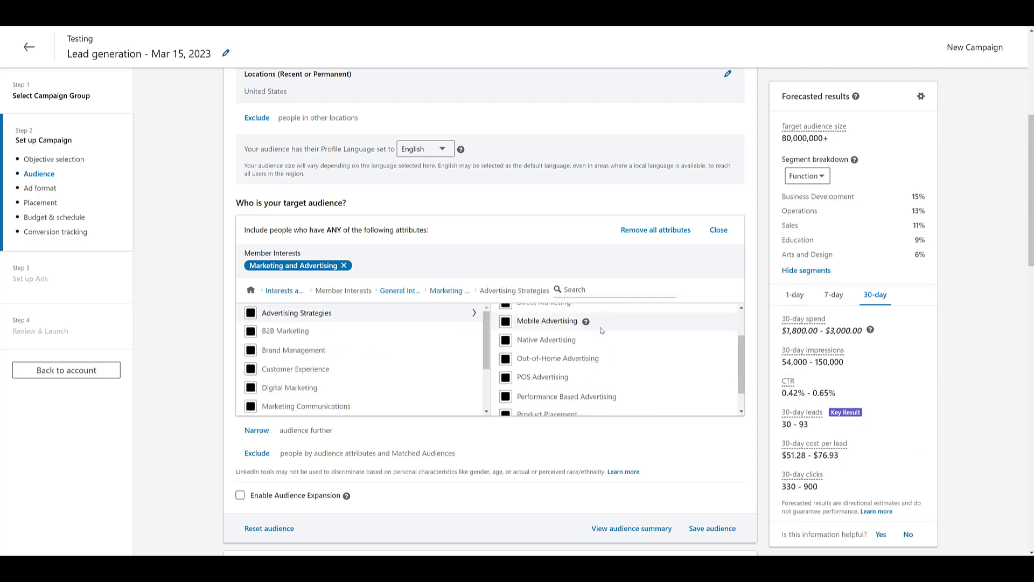
scroll(604, 337, "down", 1)
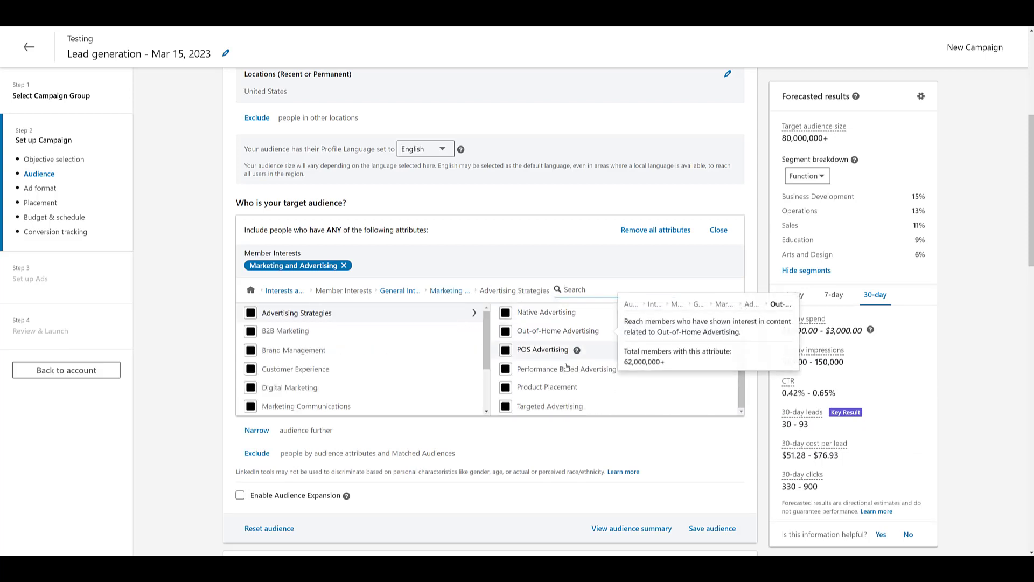
scroll(574, 377, "down", 2)
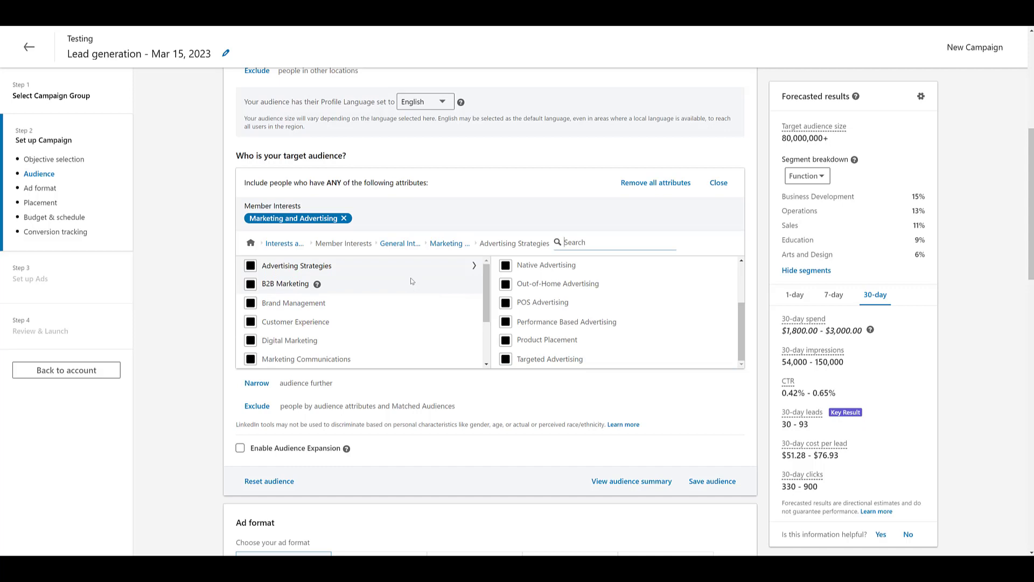
left_click(401, 244)
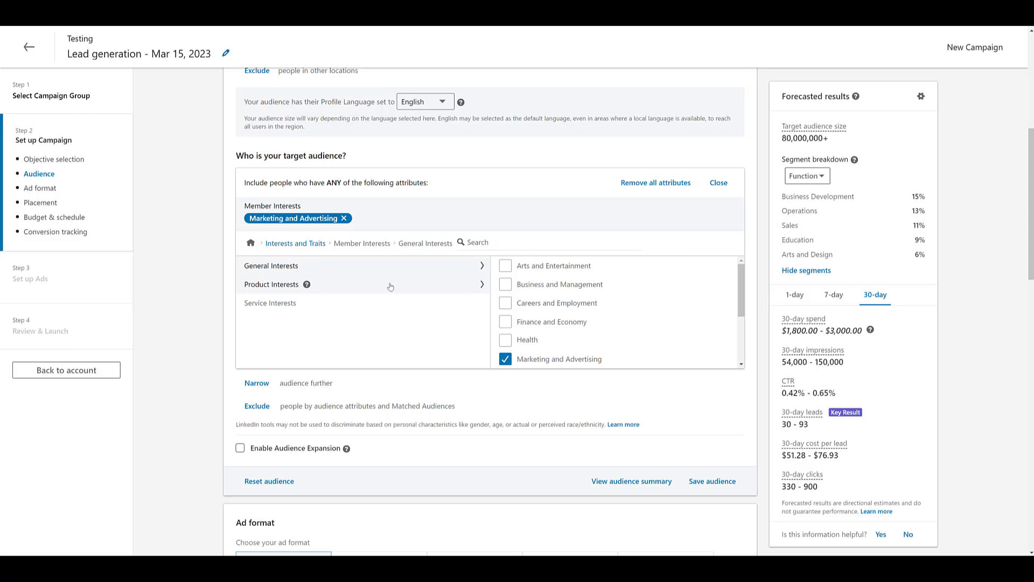
- Add Email Marketing Software from Product Interests › Marketing Software › Direct Marketing Software
left_click(391, 287)
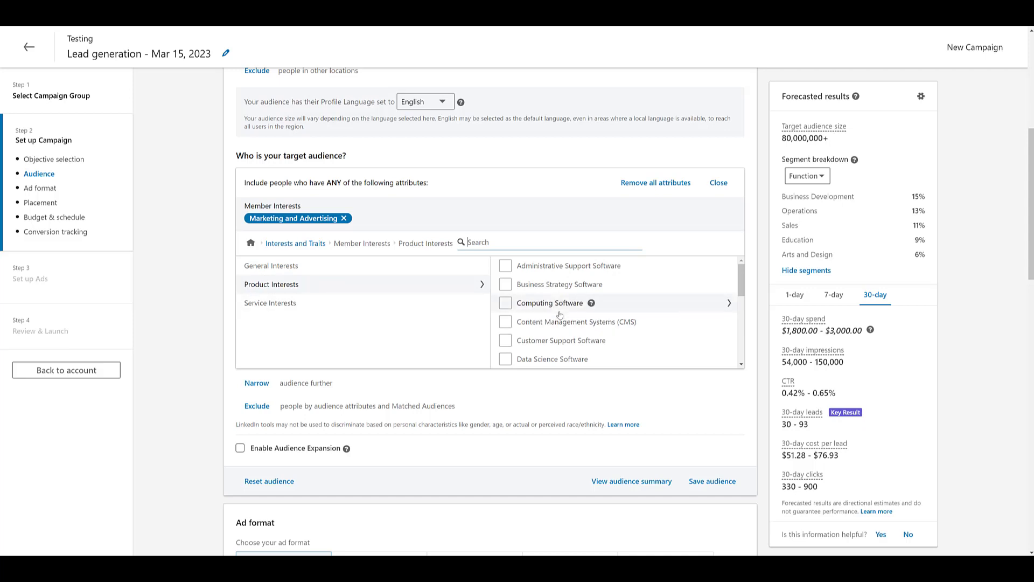
scroll(561, 313, "down", 2)
scroll(561, 313, "down", 5)
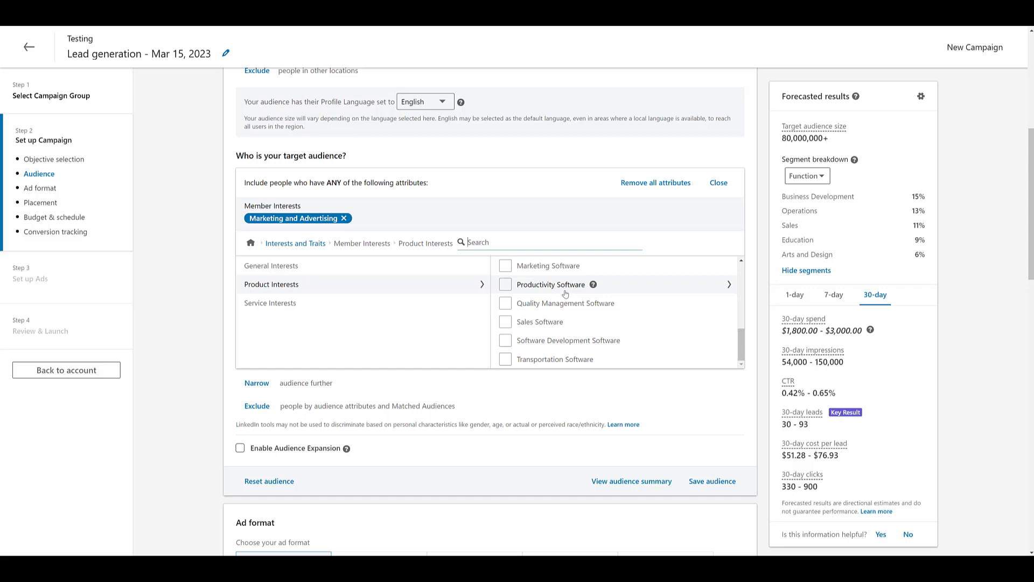
scroll(565, 294, "up", 1)
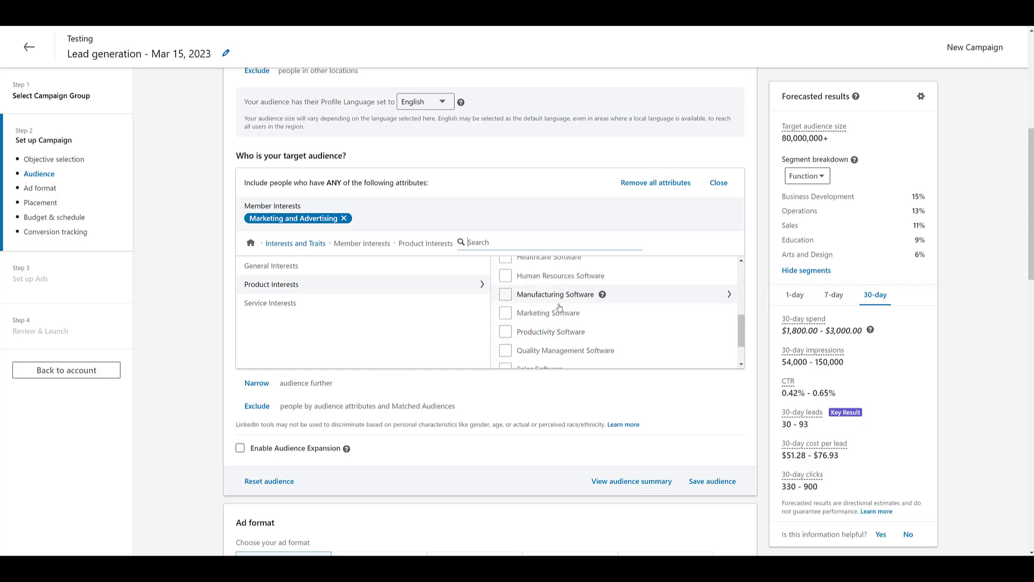
left_click(556, 316)
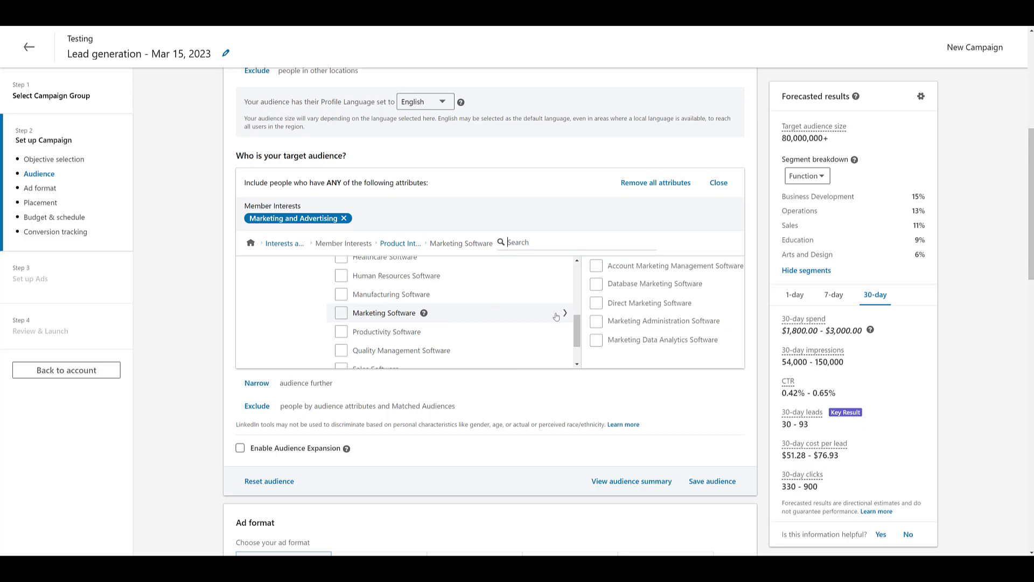
left_click(602, 304)
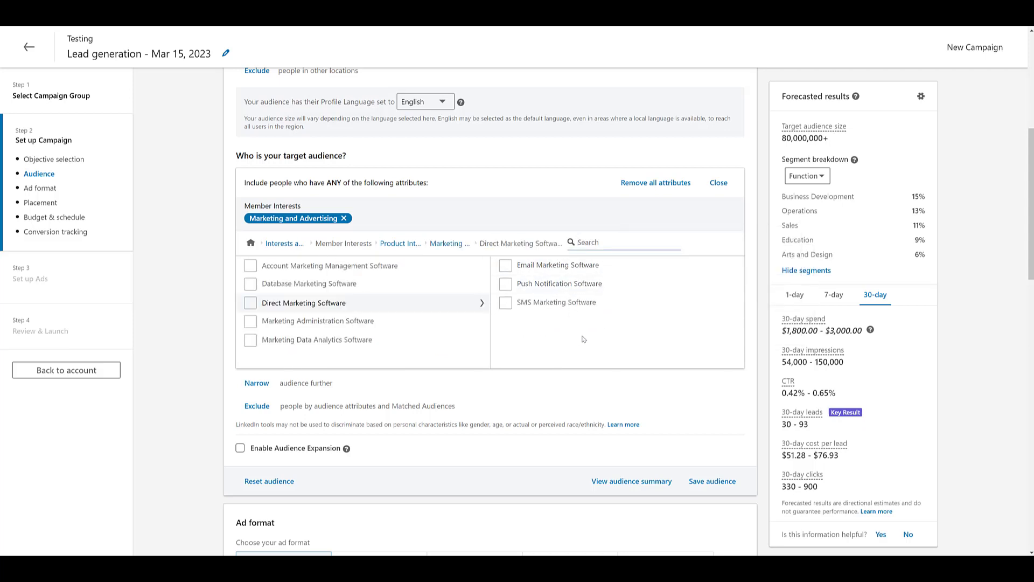
left_click(506, 266)
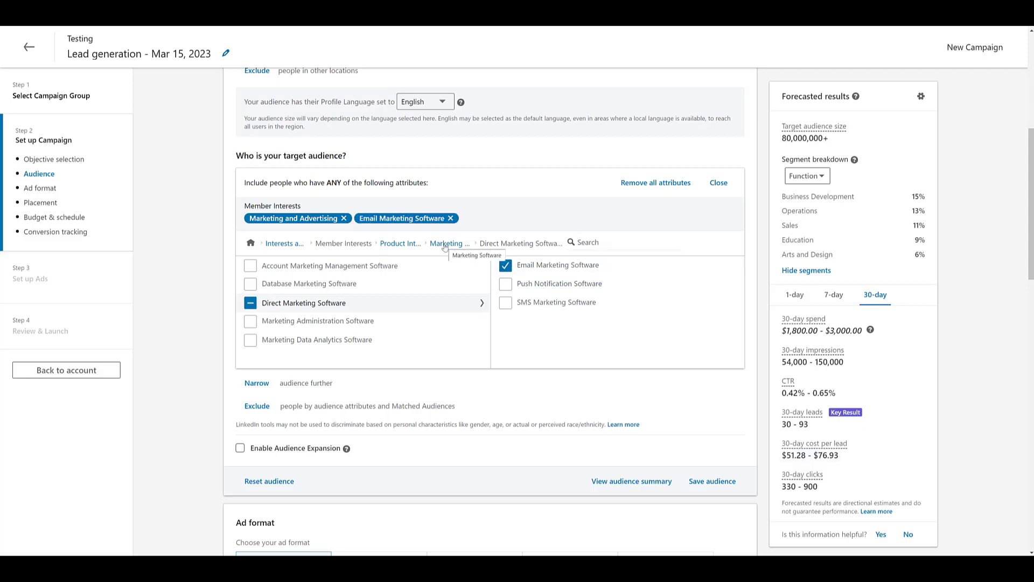
- Add Account-Based Marketing (ABM) Software, then return to the Product Interests list
left_click(445, 245)
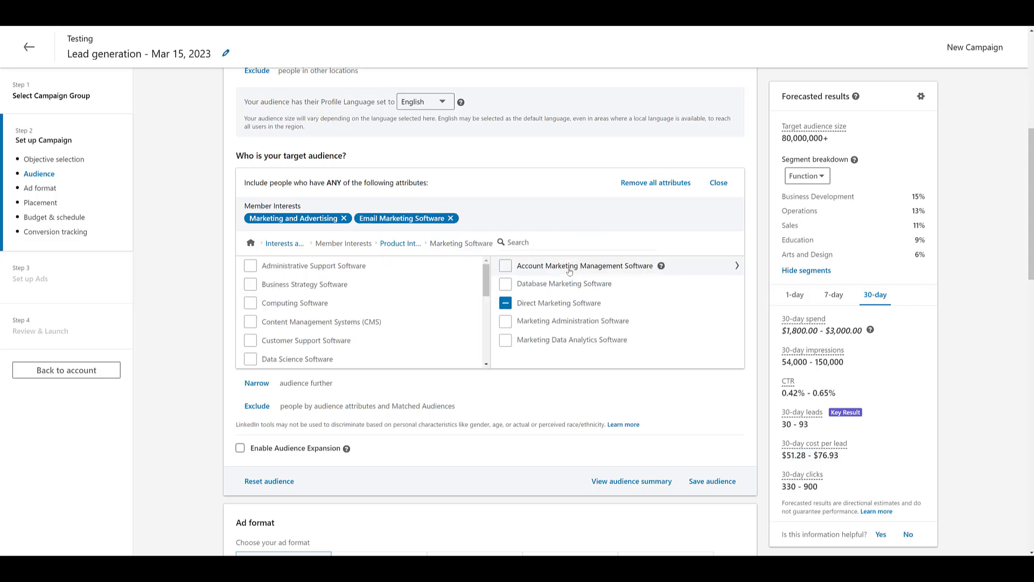
left_click(570, 266)
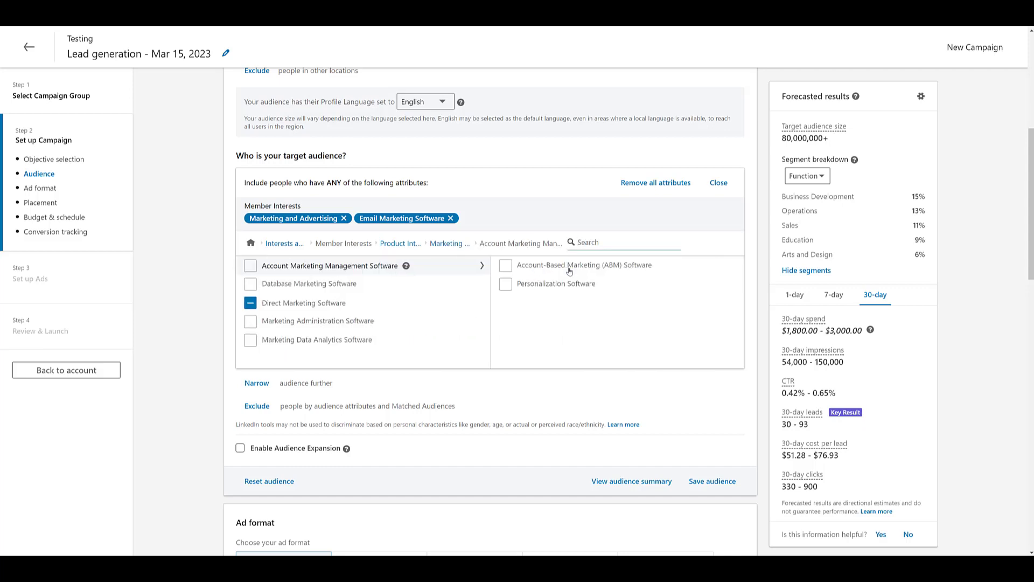
left_click(570, 269)
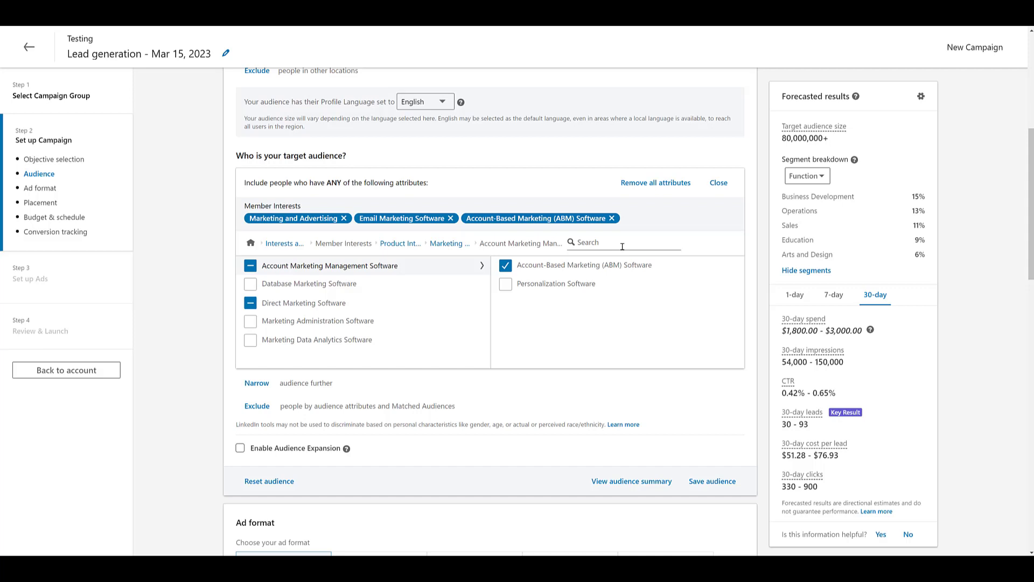
left_click(402, 244)
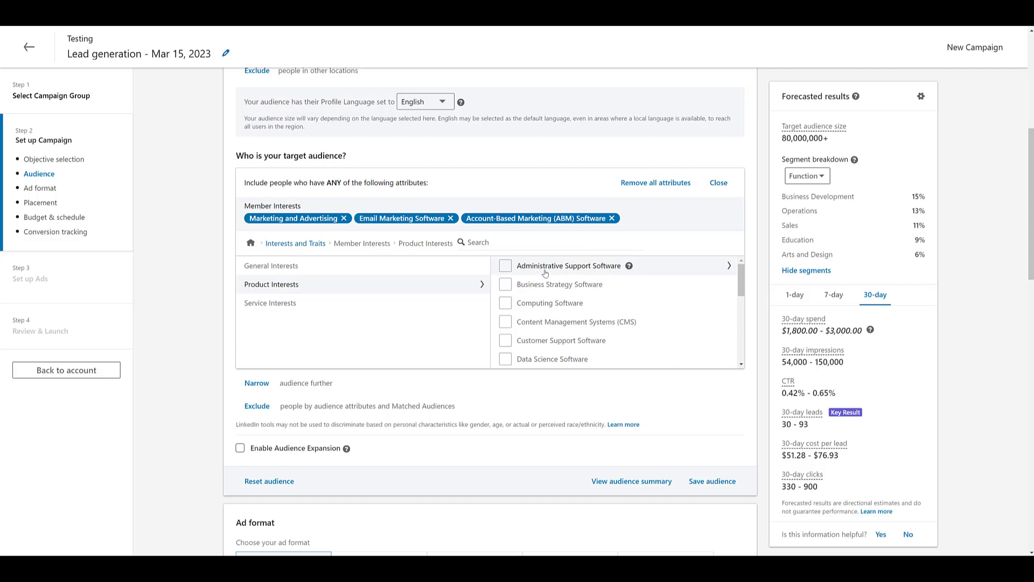
scroll(546, 273, "down", 1)
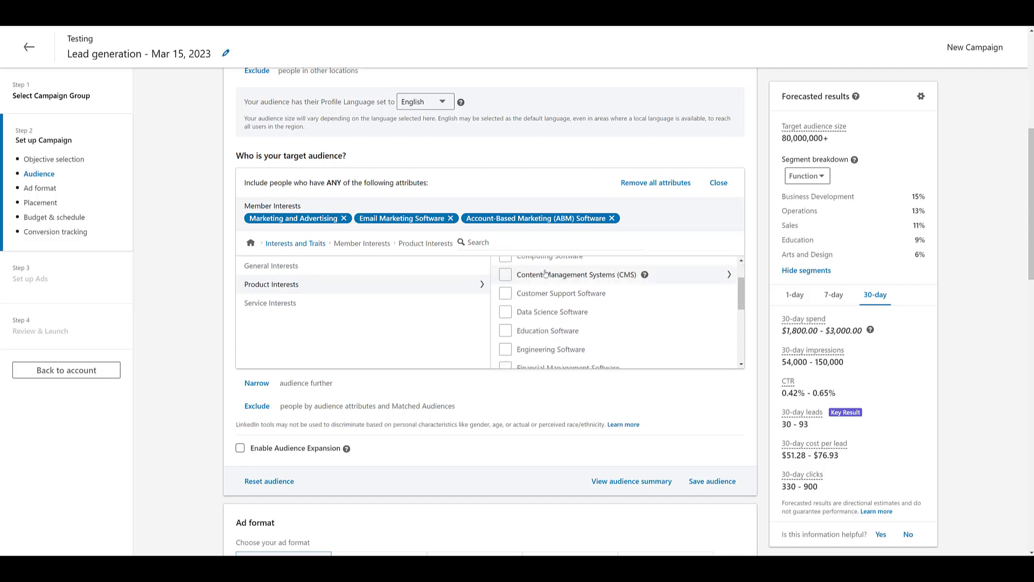
scroll(545, 273, "down", 1)
scroll(545, 273, "down", 1)
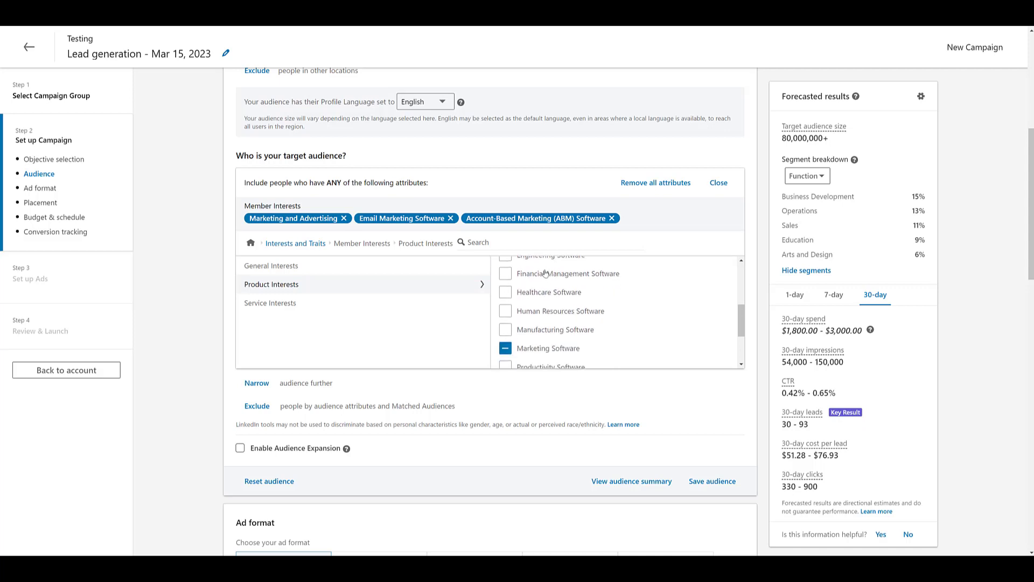
scroll(546, 273, "down", 3)
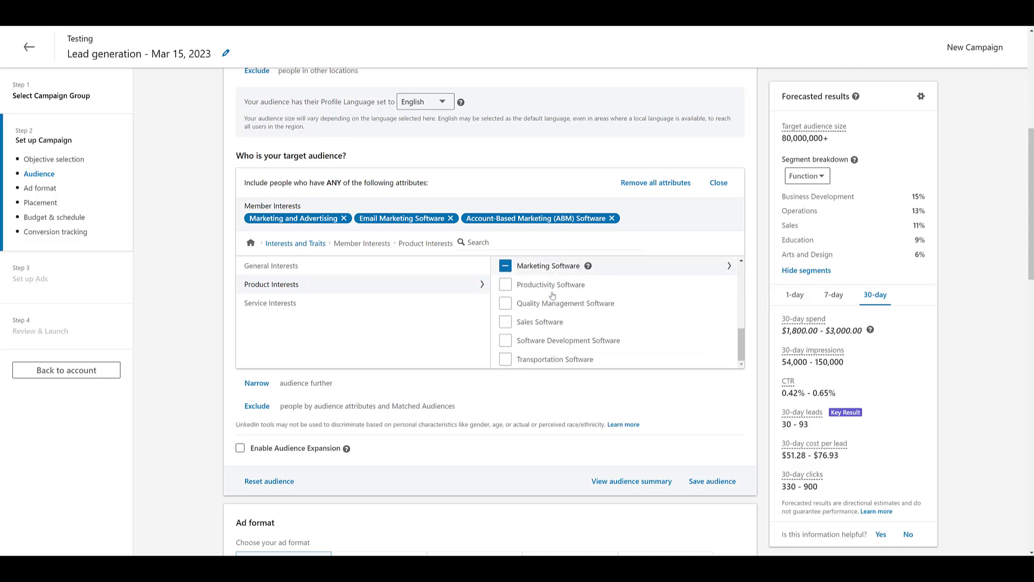
scroll(552, 295, "down", 1)
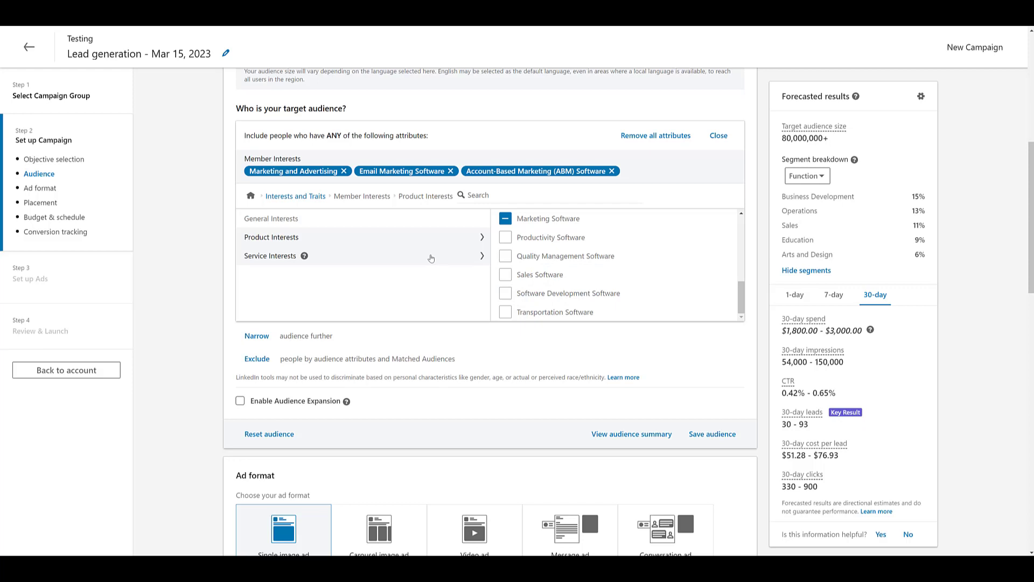
- Add Translation, Software Development and Resume Writing Services from the Service Interests list
left_click(431, 258)
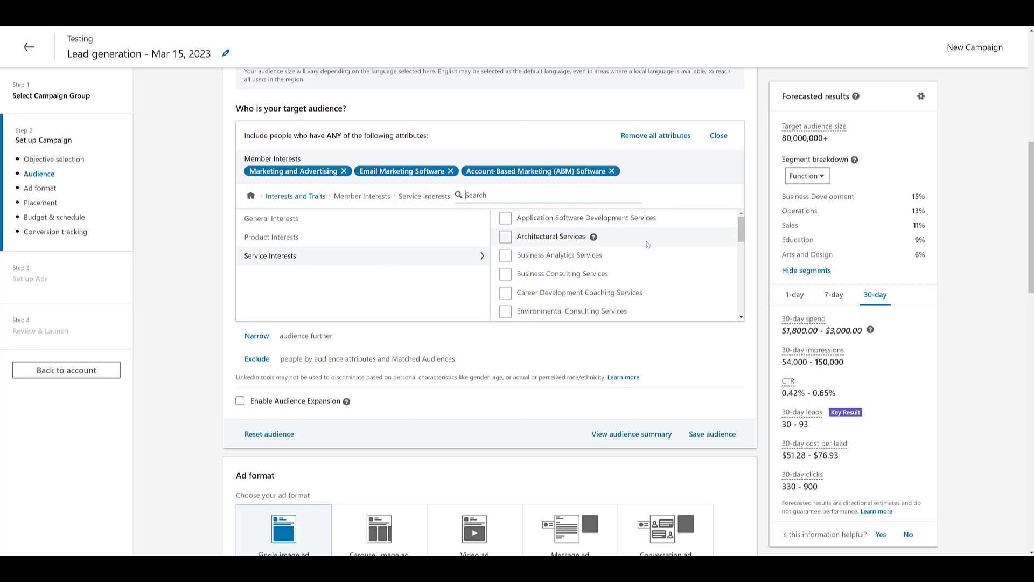
scroll(647, 244, "down", 1)
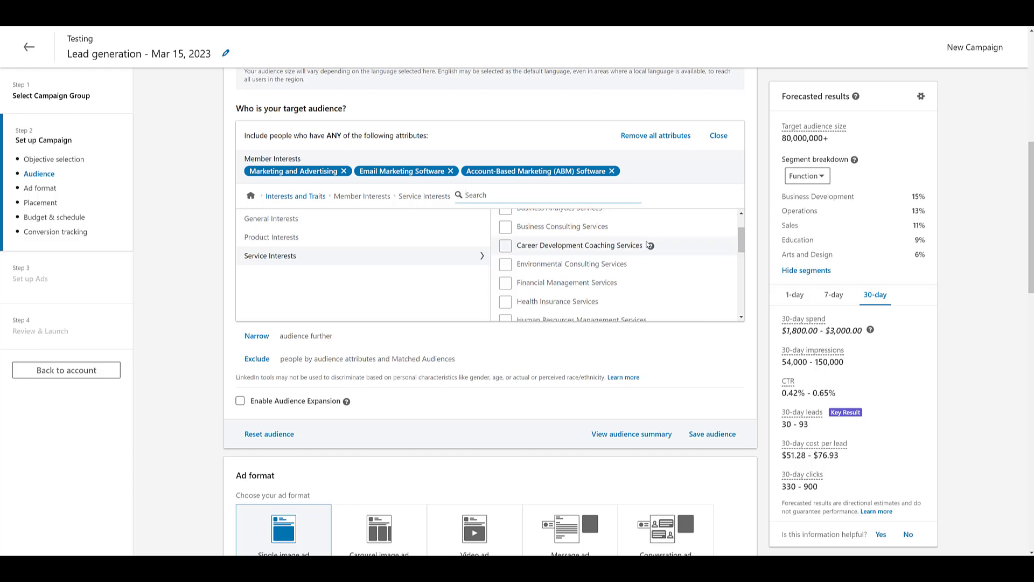
scroll(647, 244, "down", 1)
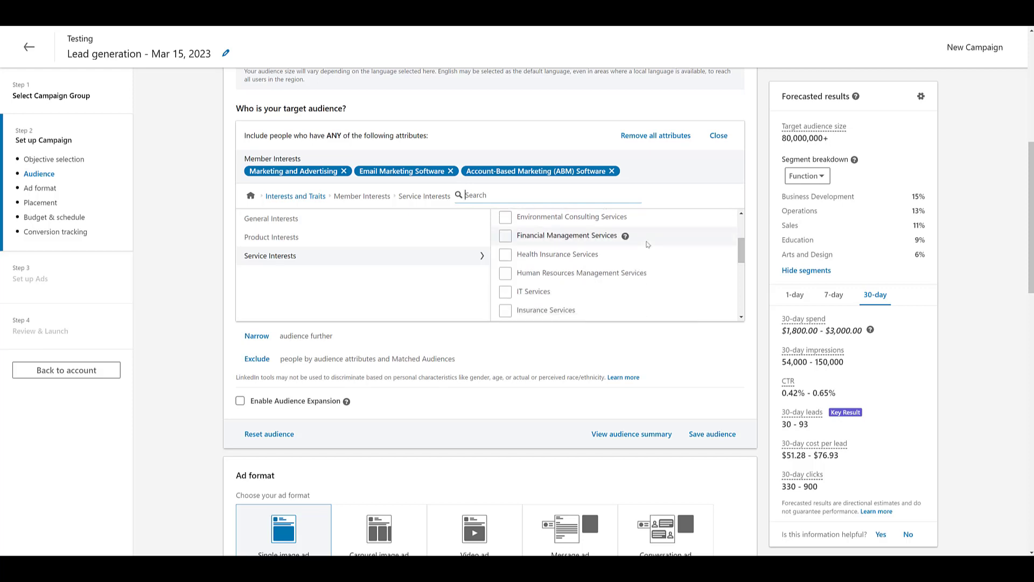
scroll(647, 244, "down", 1)
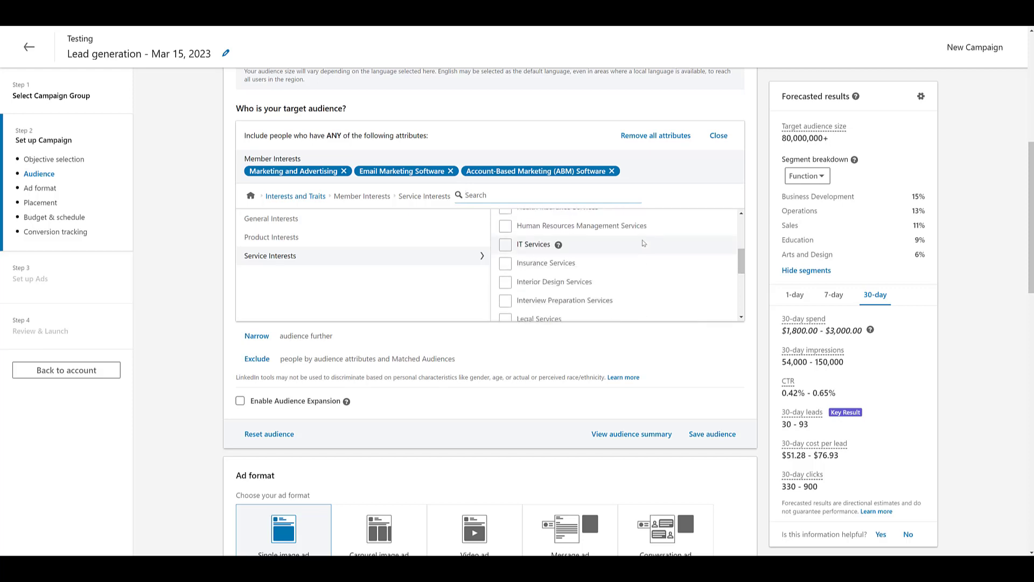
scroll(643, 243, "down", 1)
scroll(644, 243, "down", 1)
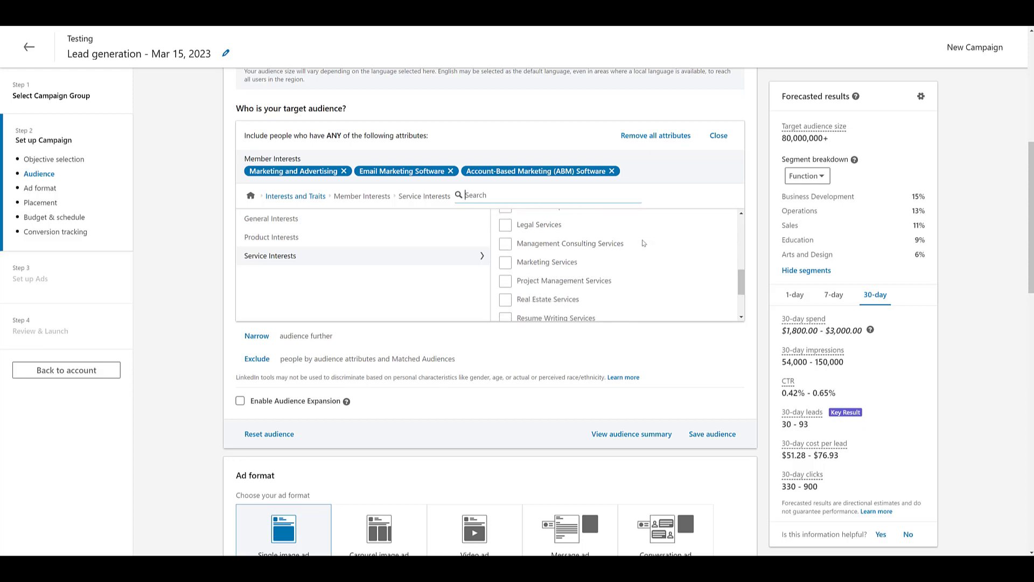
scroll(644, 244, "down", 1)
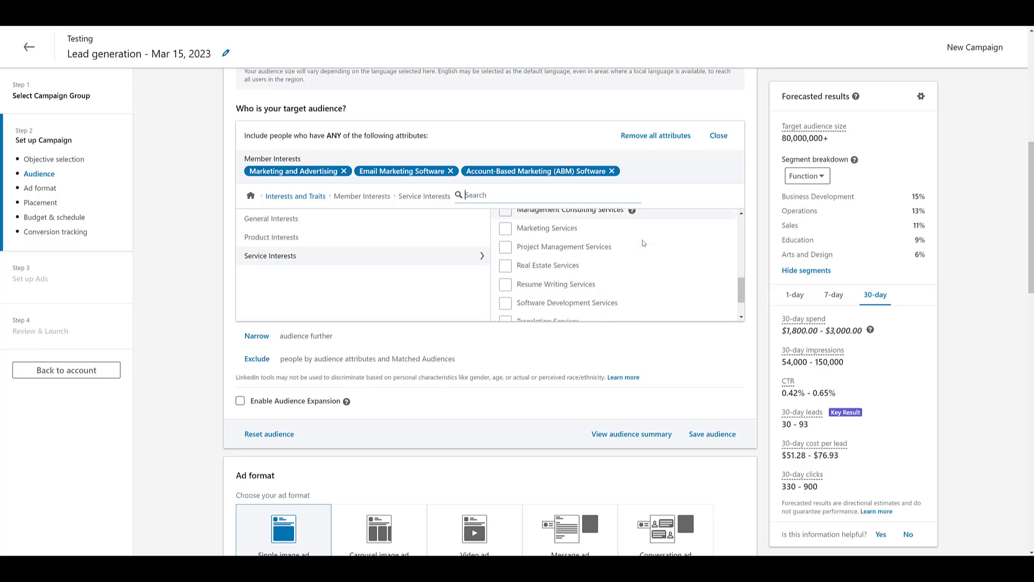
scroll(643, 243, "down", 1)
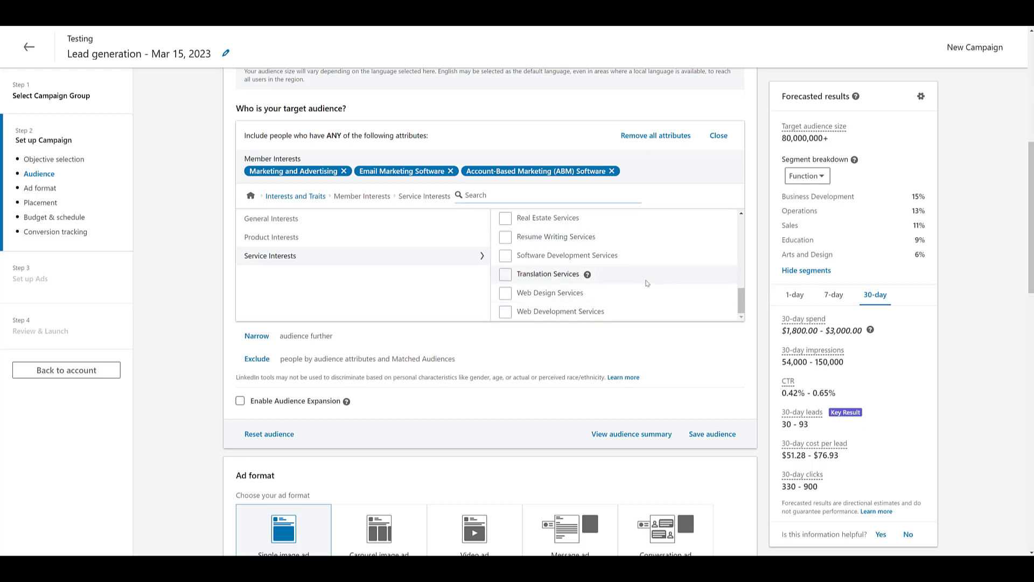
left_click(645, 273)
left_click(645, 256)
left_click(646, 256)
- Add Real Estate, Marketing and Project Management Services as member interests
scroll(646, 257, "up", 1)
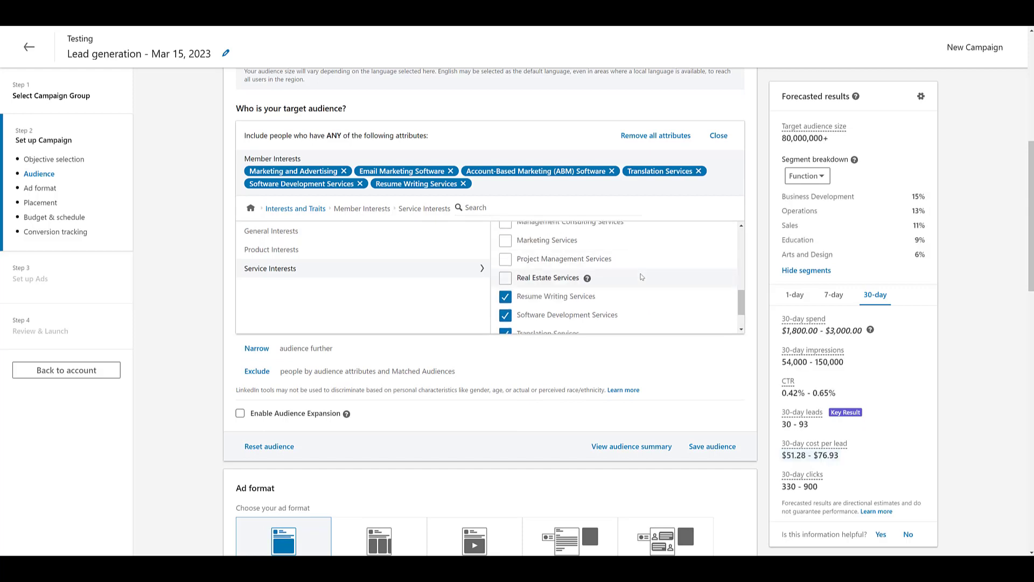
left_click(646, 276)
left_click(648, 248)
left_click(652, 259)
scroll(700, 285, "up", 2)
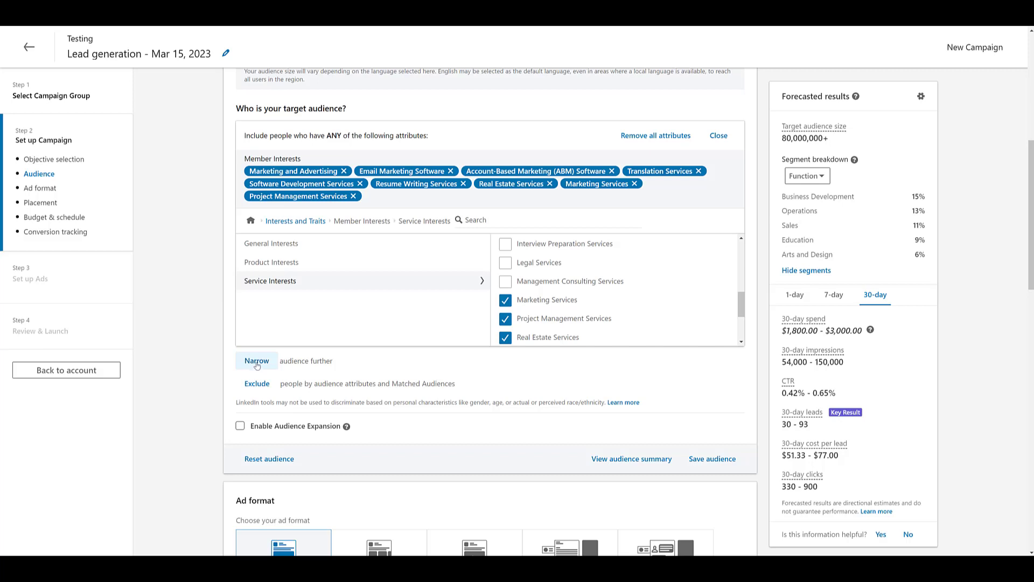
- Narrow the audience by the job title Search Marketing Manager, found by searching 'paid search man'
left_click(290, 216)
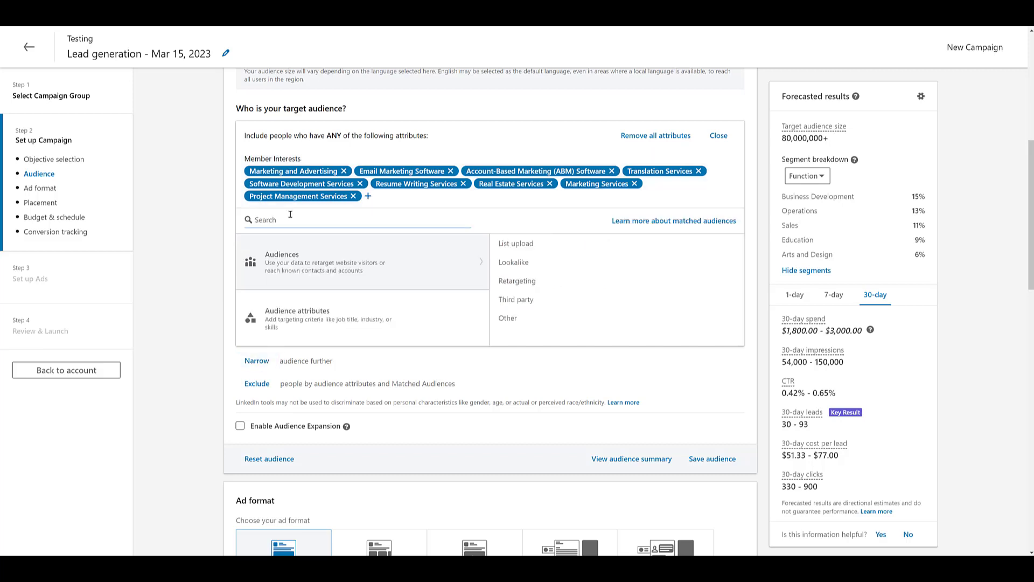
type("paid search man")
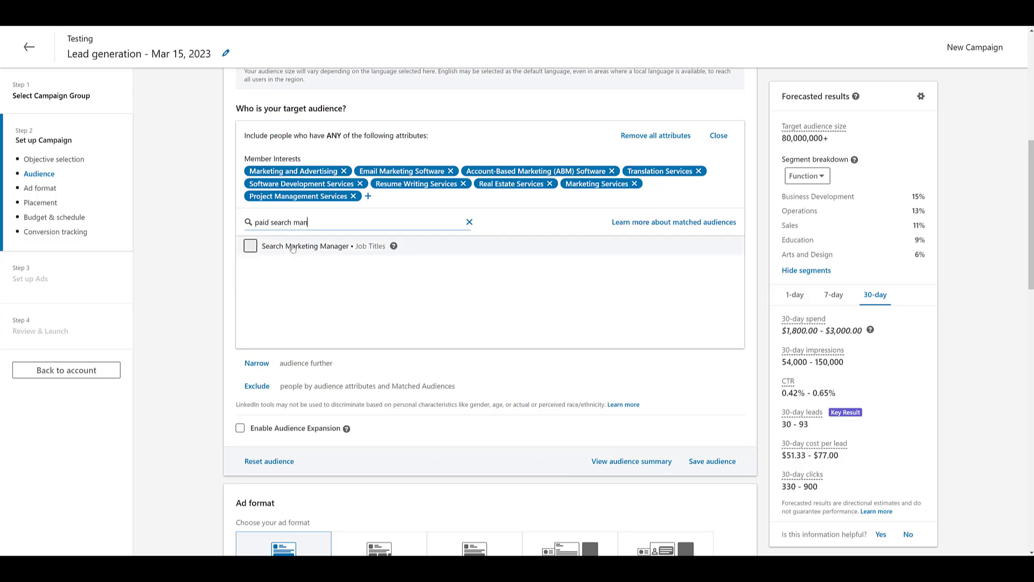
left_click(292, 247)
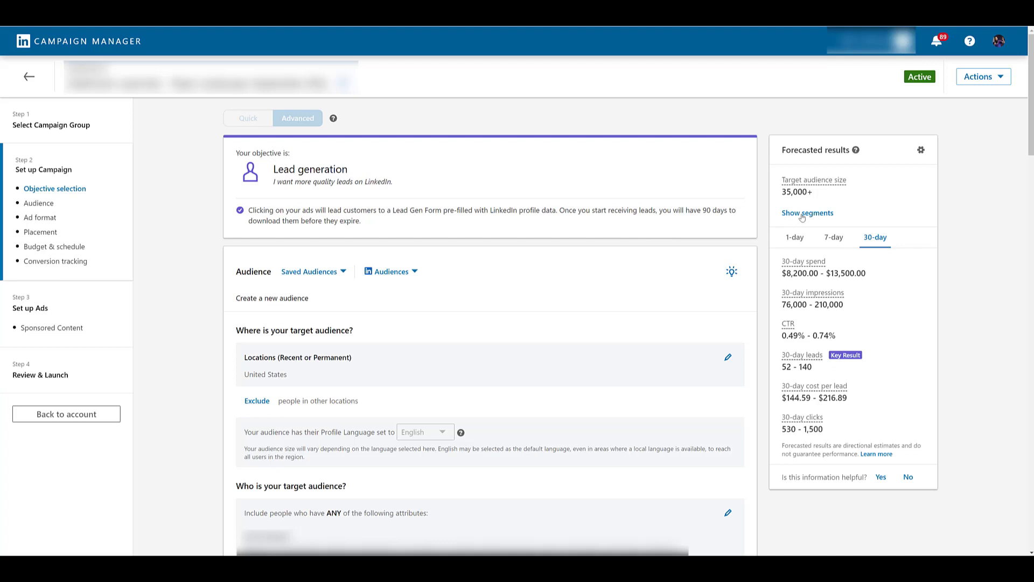
- Show the forecast's segment breakdown by function, led by Business Development 26% and Sales 20%
left_click(802, 215)
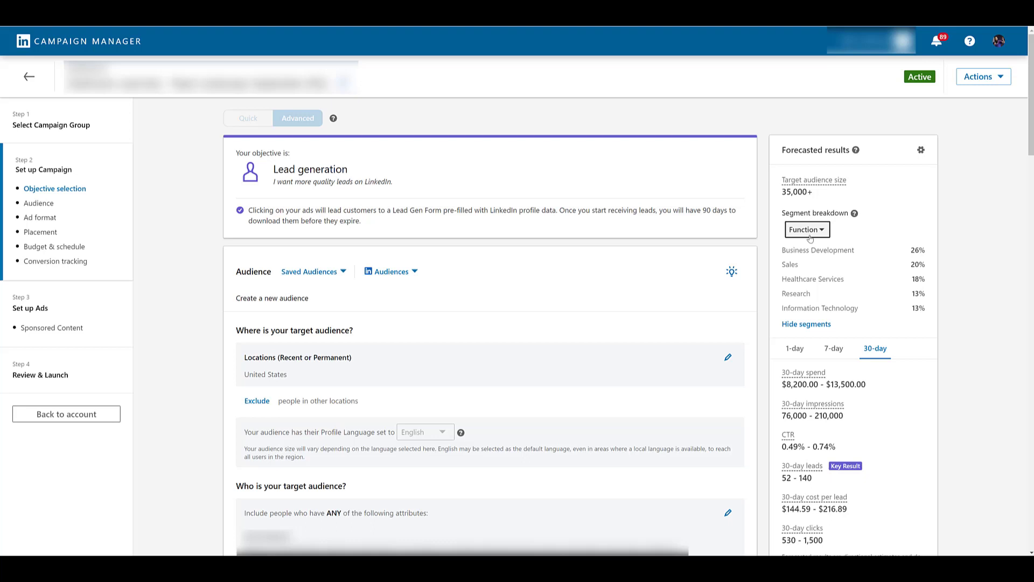
- Switch the forecast segment breakdown from Function to Interests
left_click(808, 230)
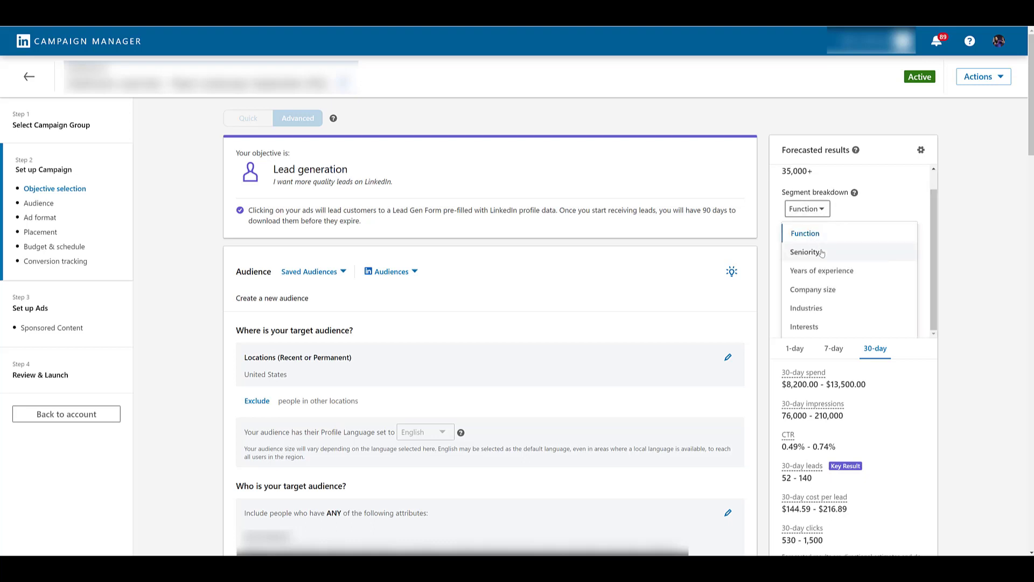
left_click(836, 328)
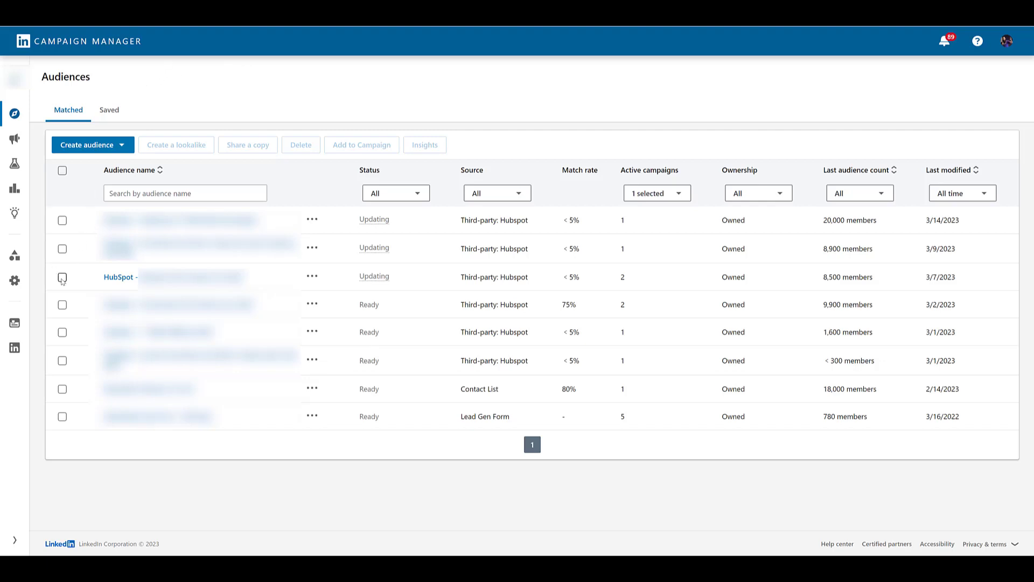
- Select the 8,500-member HubSpot third-party audience in Matched audiences
left_click(63, 278)
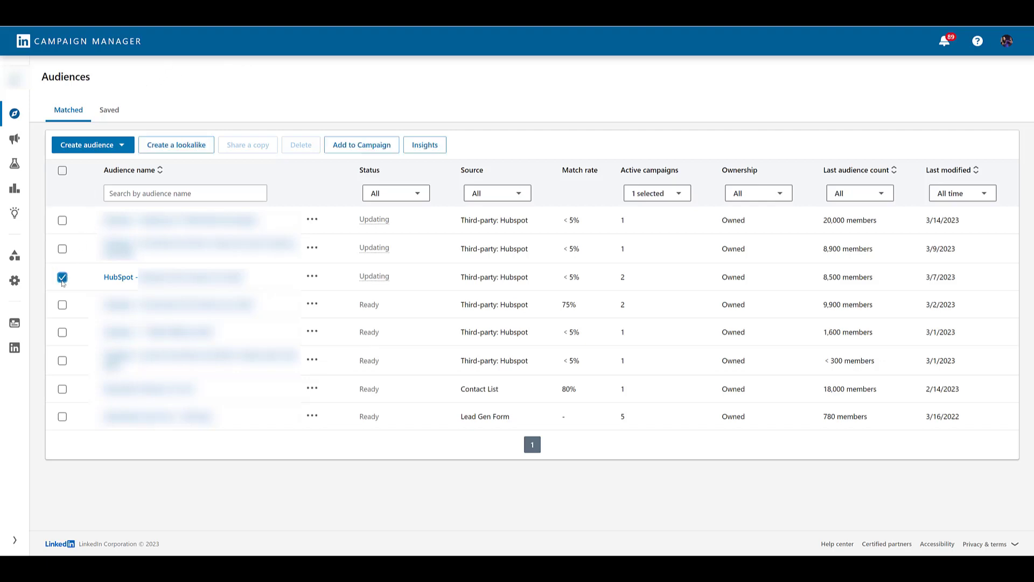
- Open insights for the selected audience and review its Content tab interest tables
left_click(425, 145)
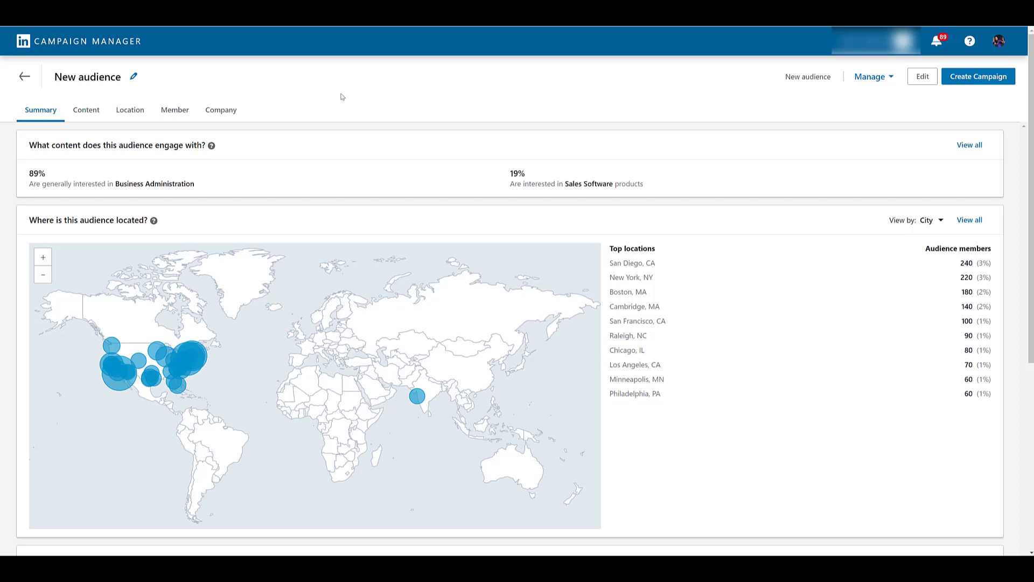
left_click(91, 114)
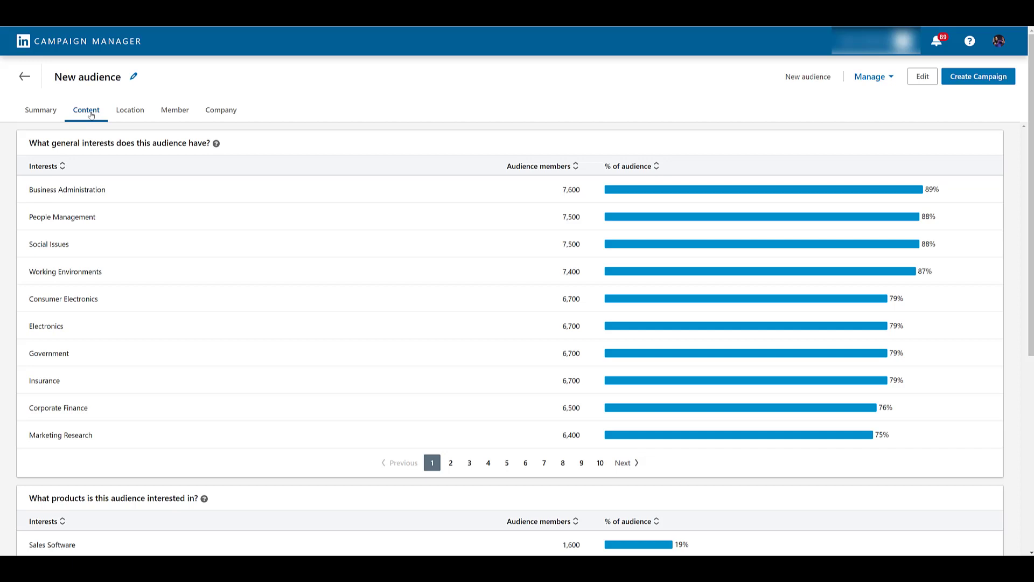
scroll(113, 175, "down", 2)
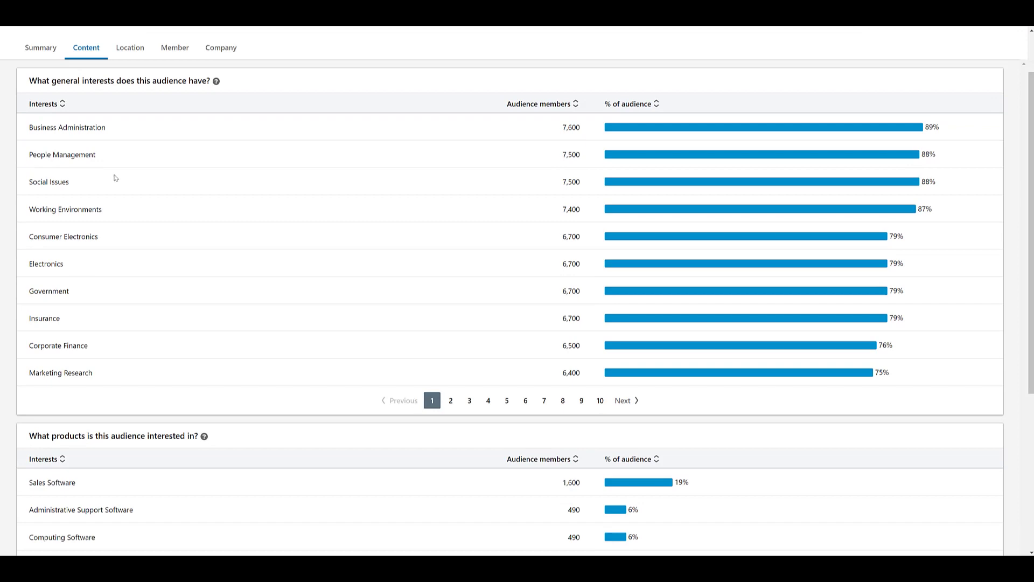
scroll(122, 217, "down", 3)
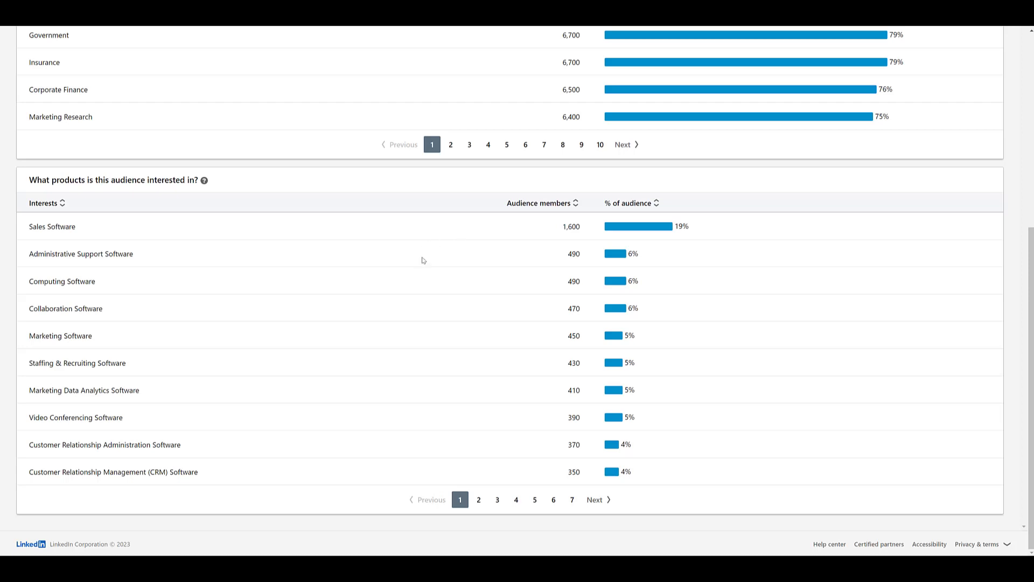
scroll(422, 260, "up", 5)
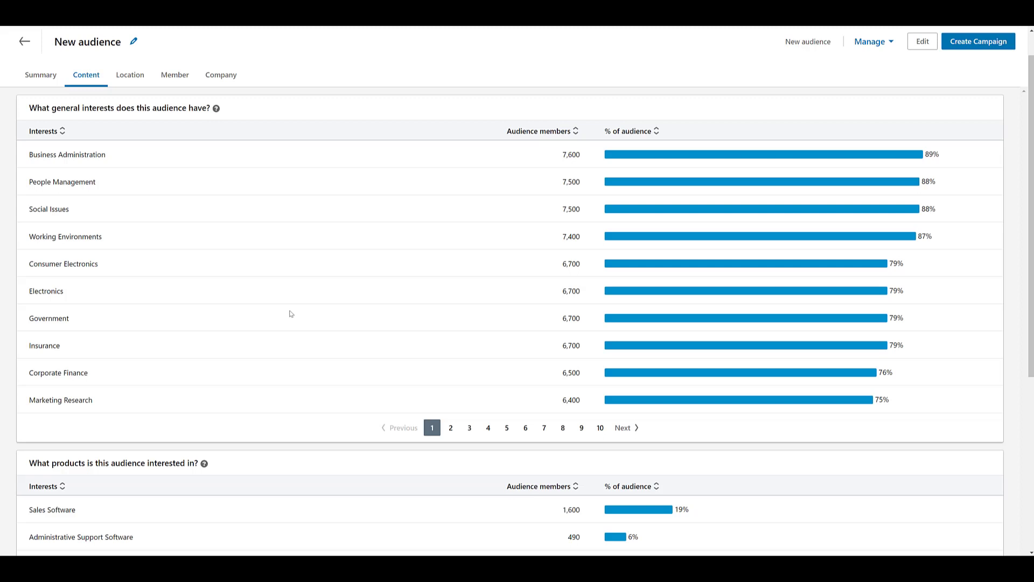
left_click(451, 431)
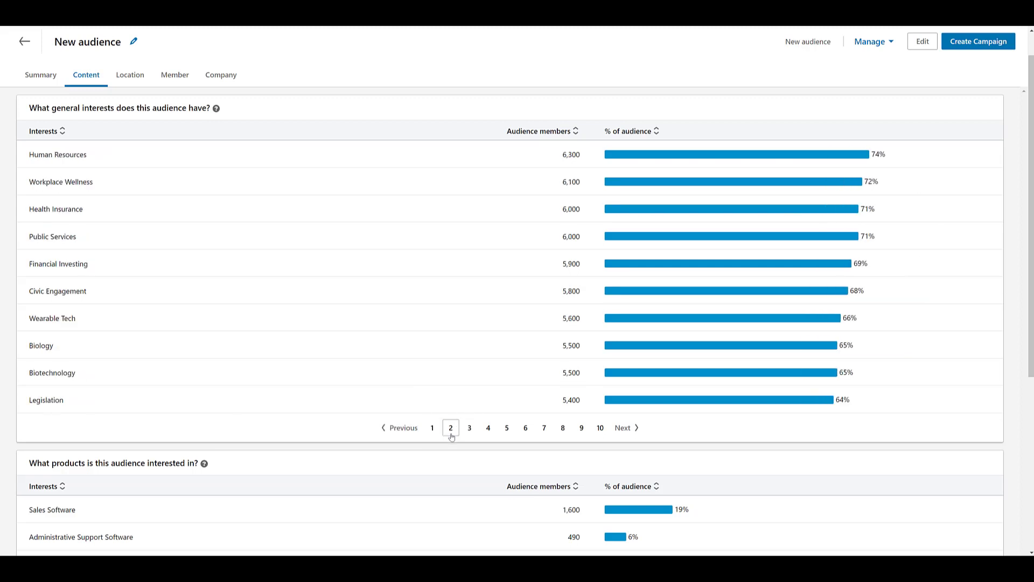